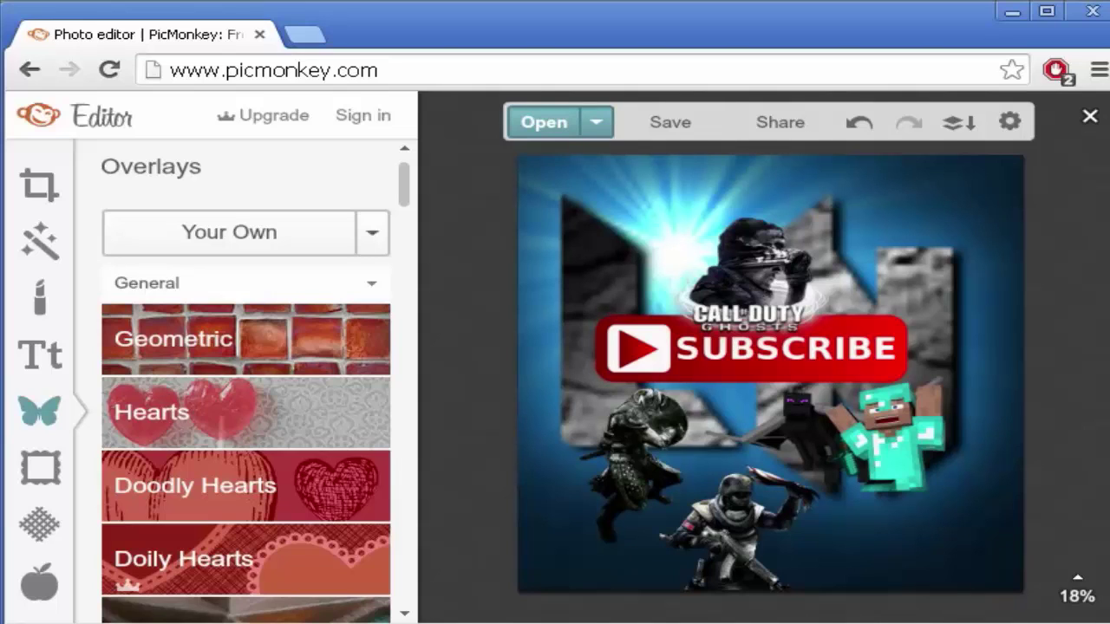
pyautogui.click(596, 122)
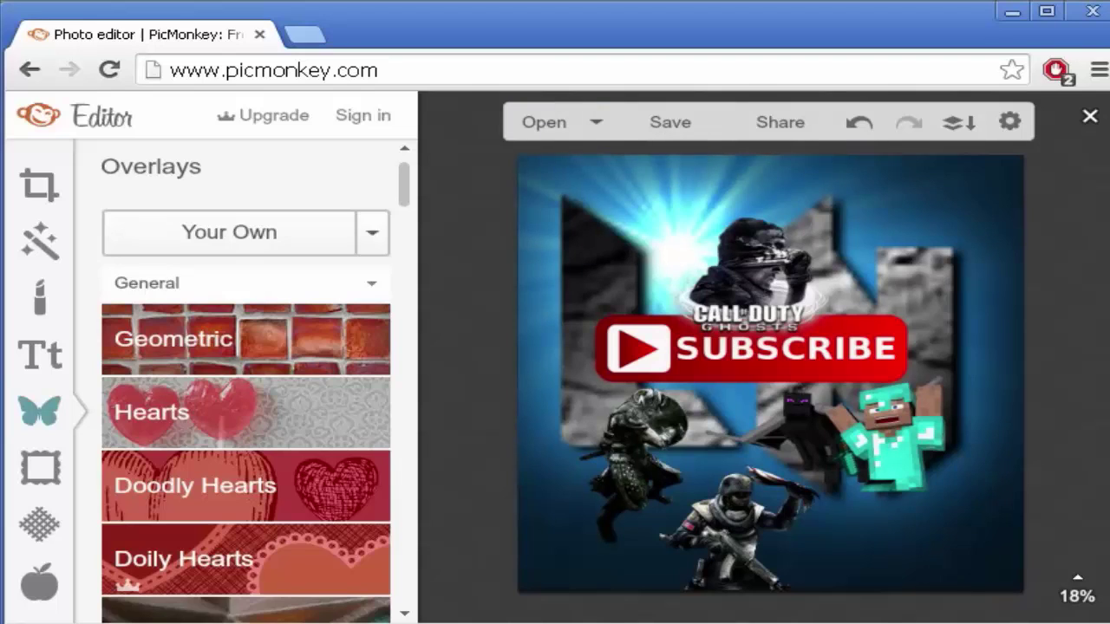
pyautogui.scroll(-3, 246, 387)
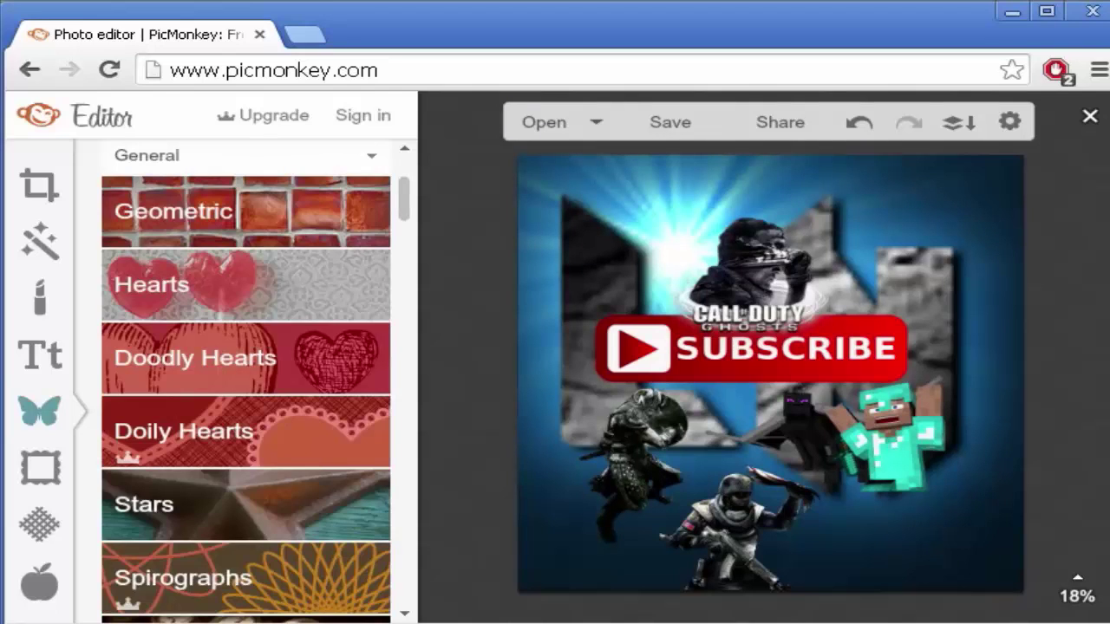
pyautogui.scroll(3, 246, 387)
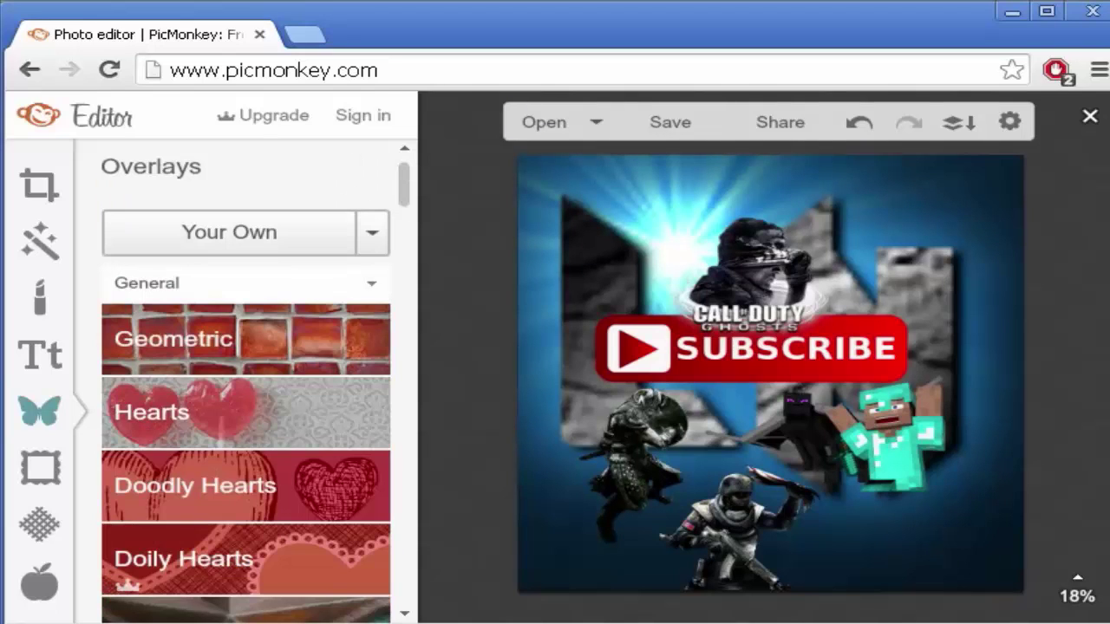
# Step: Add the assassin_s_creed_iv_render_2 picture from the Templates folder as an overlay of your own
pyautogui.click(229, 232)
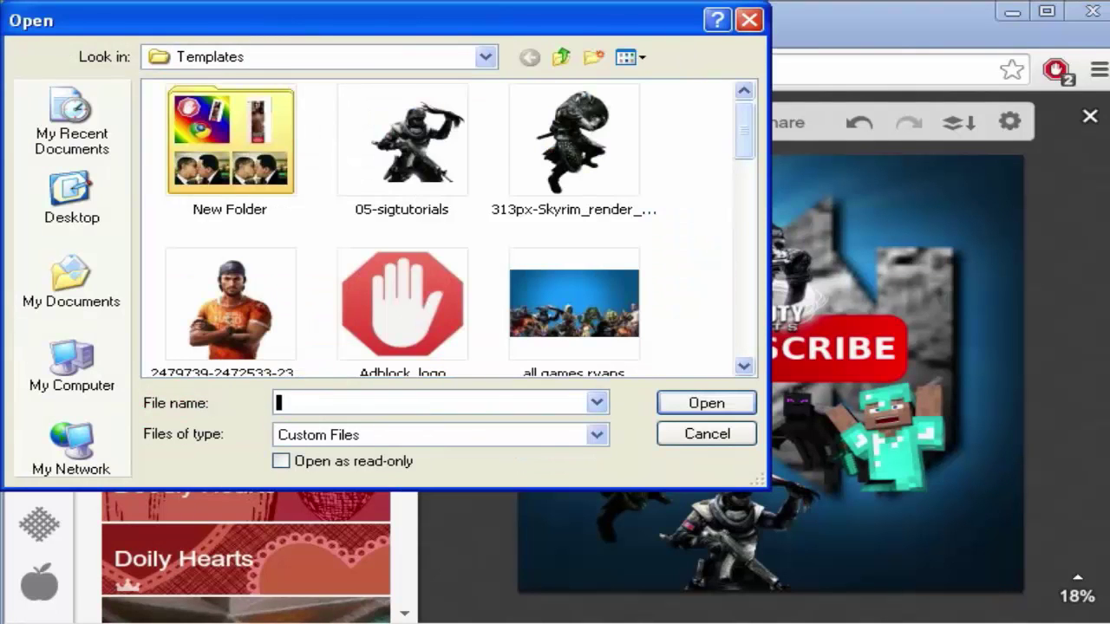
pyautogui.scroll(-2, 450, 228)
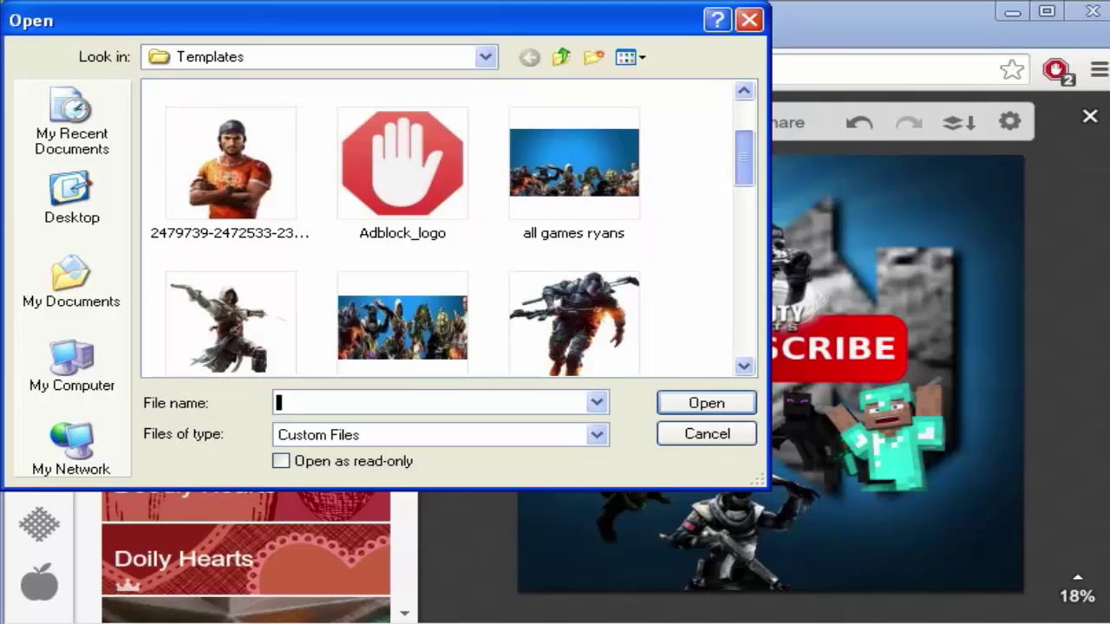
pyautogui.scroll(-2, 449, 228)
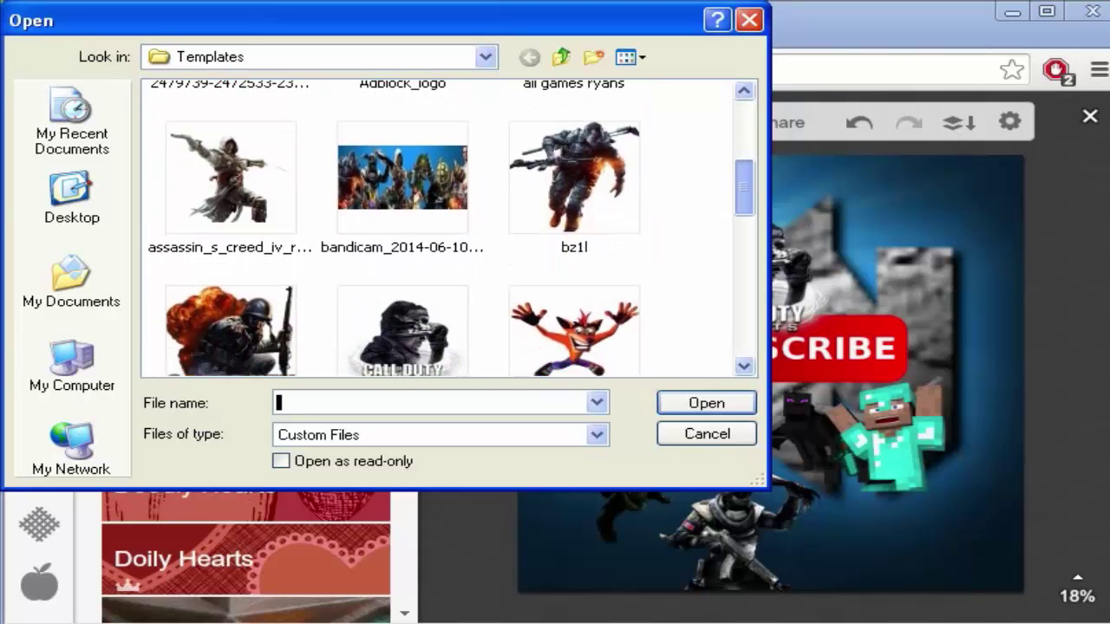
pyautogui.scroll(-3, 449, 228)
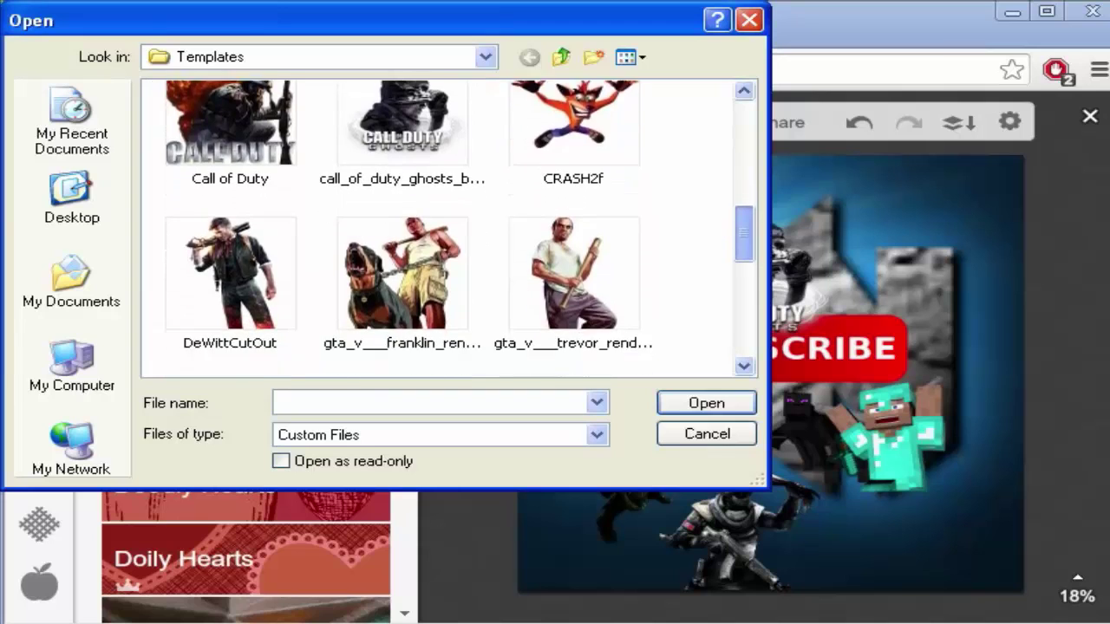
pyautogui.scroll(-3, 450, 228)
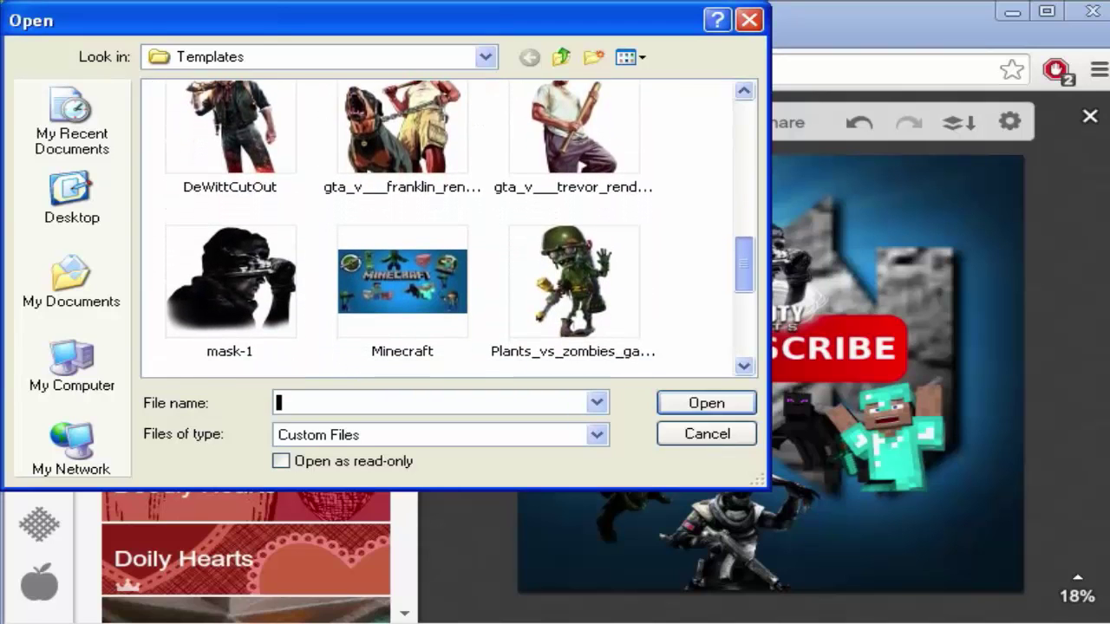
pyautogui.scroll(-5, 449, 228)
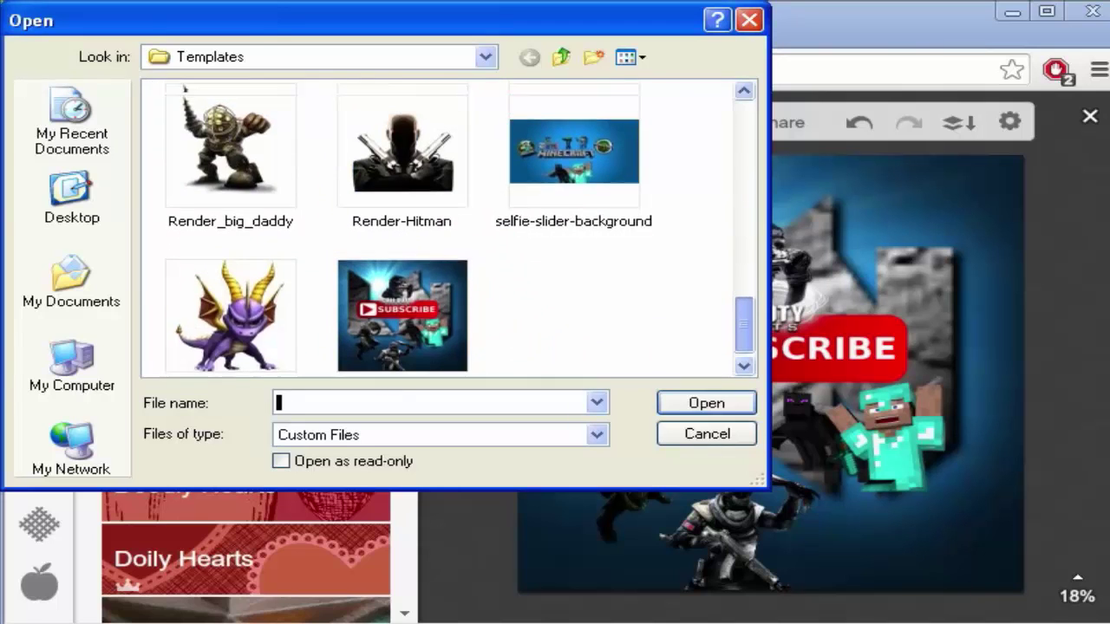
pyautogui.scroll(1, 184, 88)
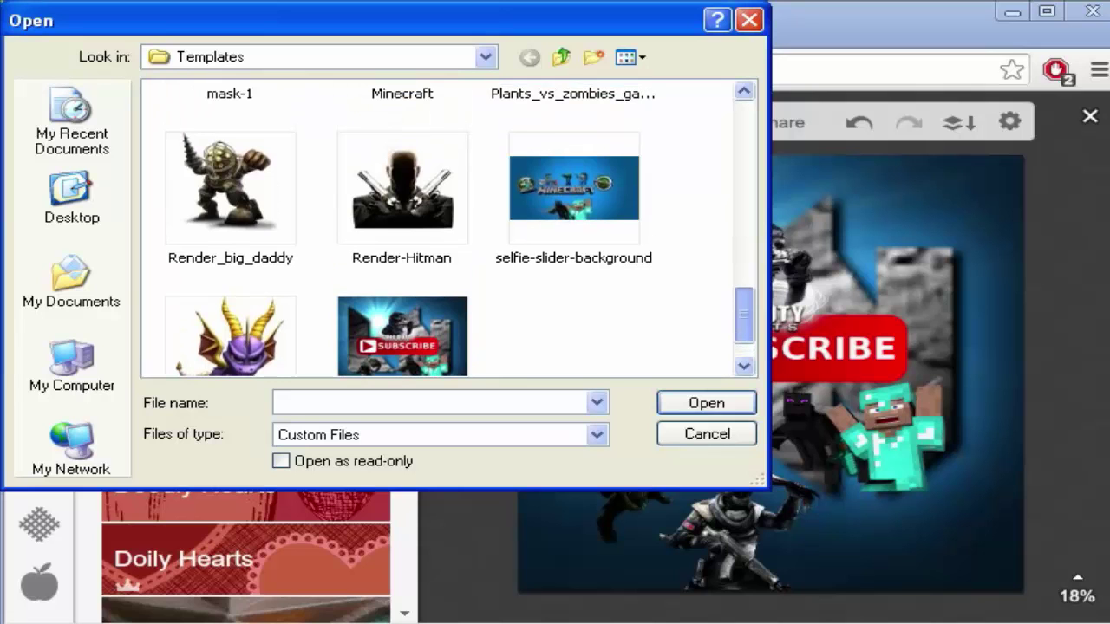
pyautogui.scroll(5, 449, 228)
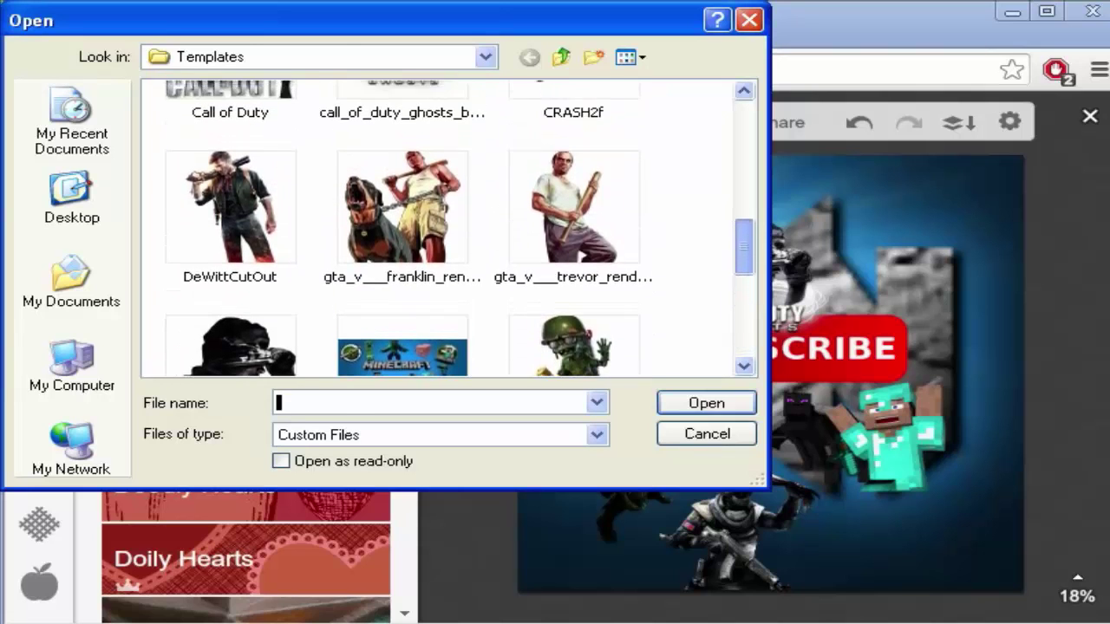
pyautogui.scroll(5, 449, 228)
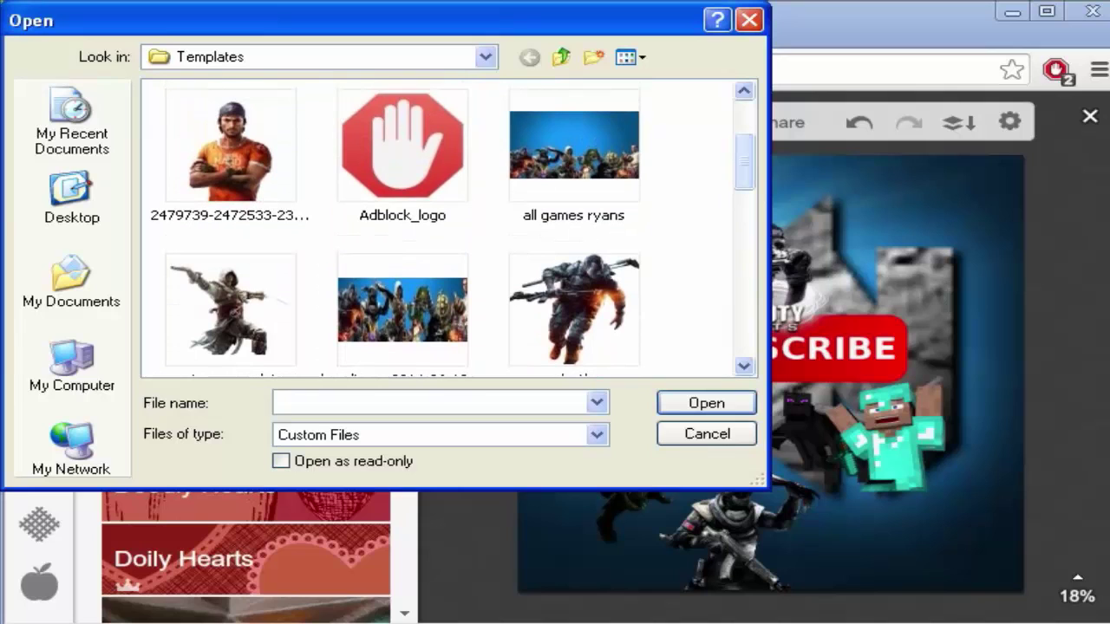
pyautogui.click(231, 310)
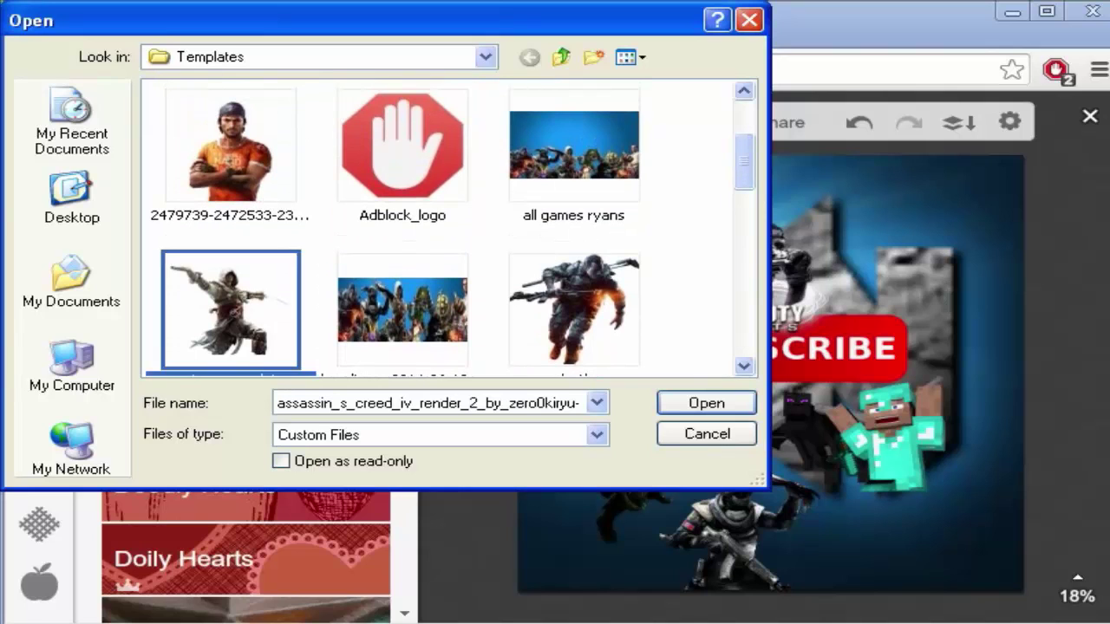
pyautogui.click(707, 402)
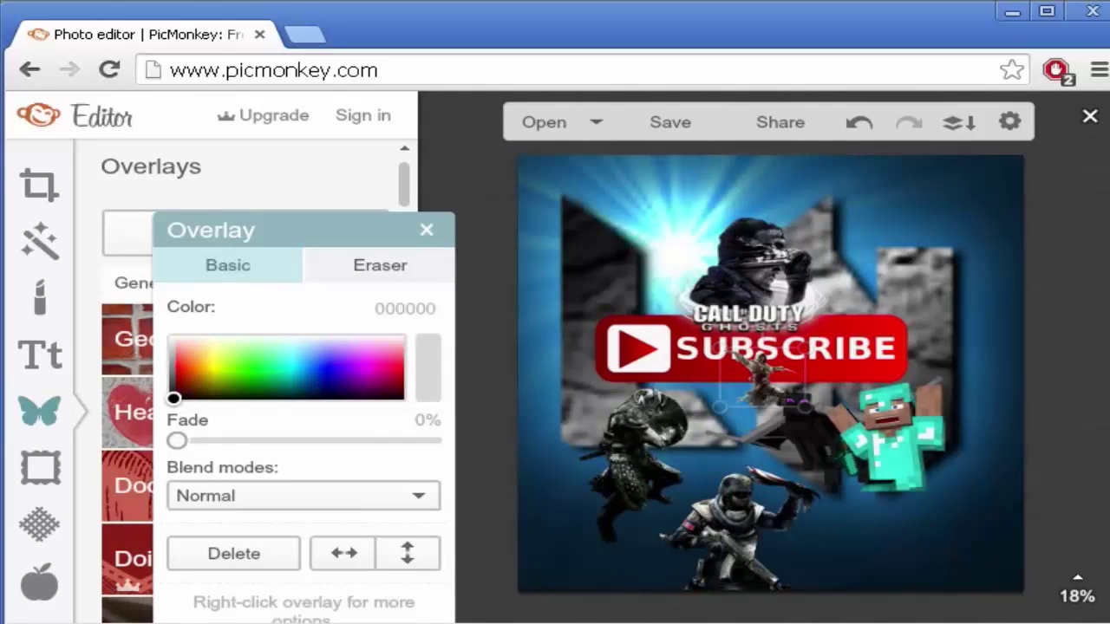
# Step: Enlarge the assassin overlay, place it in the image's lower-right corner in front of the diamond-armoured figure, and tilt it slightly clockwise
pyautogui.moveTo(720, 349); pyautogui.dragTo(659, 306)
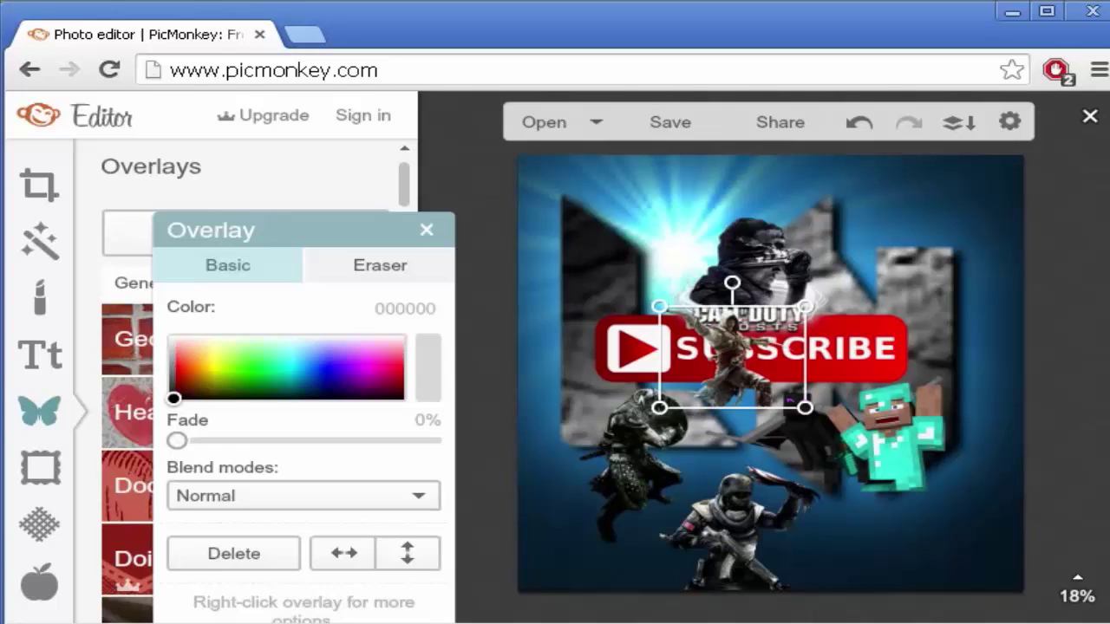
pyautogui.moveTo(809, 412); pyautogui.dragTo(889, 522)
pyautogui.moveTo(737, 421); pyautogui.dragTo(907, 504)
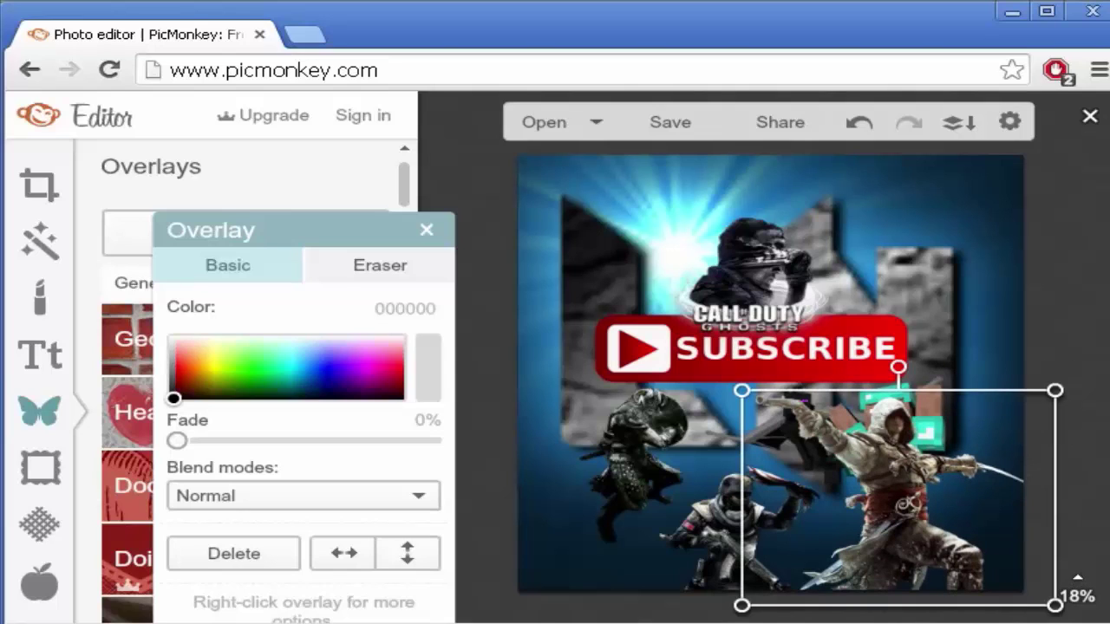
pyautogui.moveTo(741, 391); pyautogui.dragTo(816, 443)
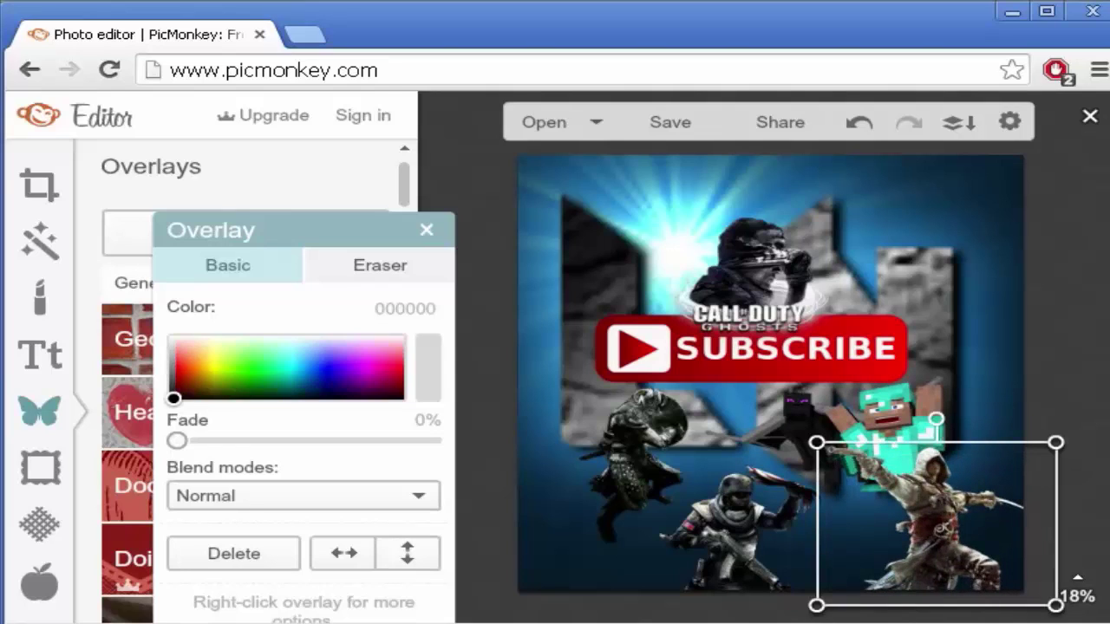
pyautogui.moveTo(936, 418); pyautogui.dragTo(953, 420)
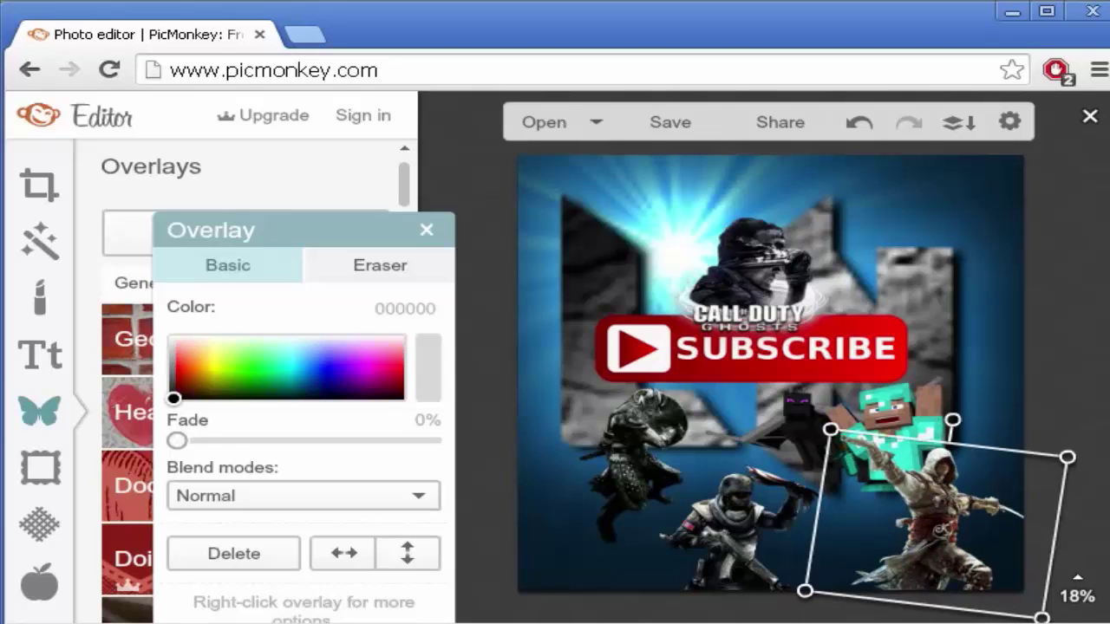
pyautogui.moveTo(939, 526)
pyautogui.mouseDown()
pyautogui.moveTo(938, 545)
pyautogui.moveTo(913, 562)
pyautogui.moveTo(925, 533)
pyautogui.mouseUp()
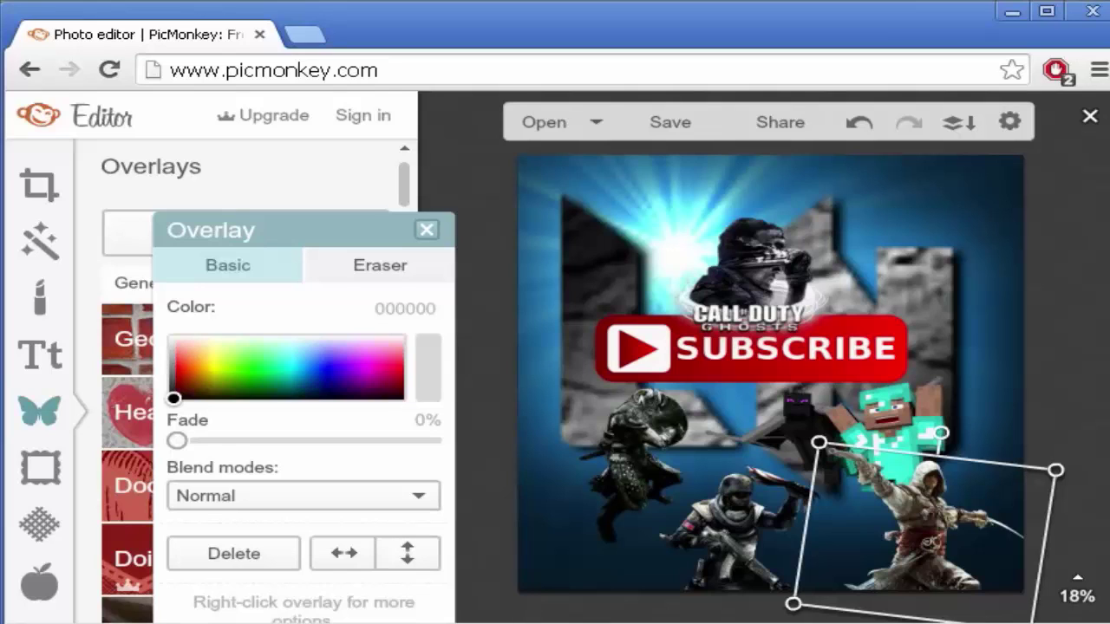
pyautogui.click(426, 229)
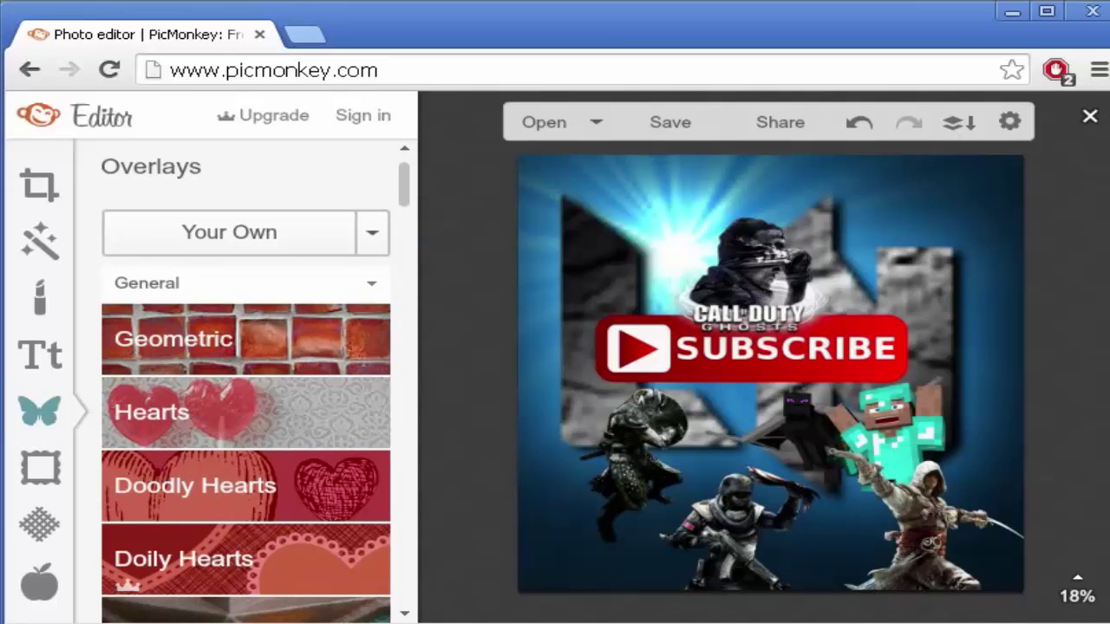
# Step: Add the wwf-ad-fish-head picture from New Folder inside Templates as an overlay of your own
pyautogui.click(229, 232)
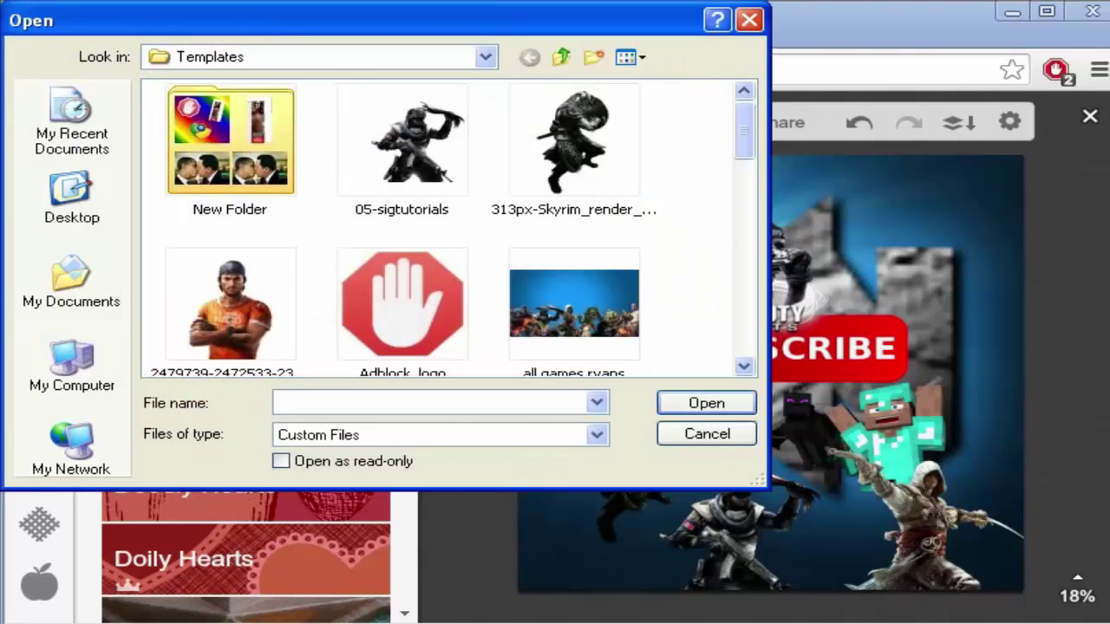
pyautogui.doubleClick(230, 143)
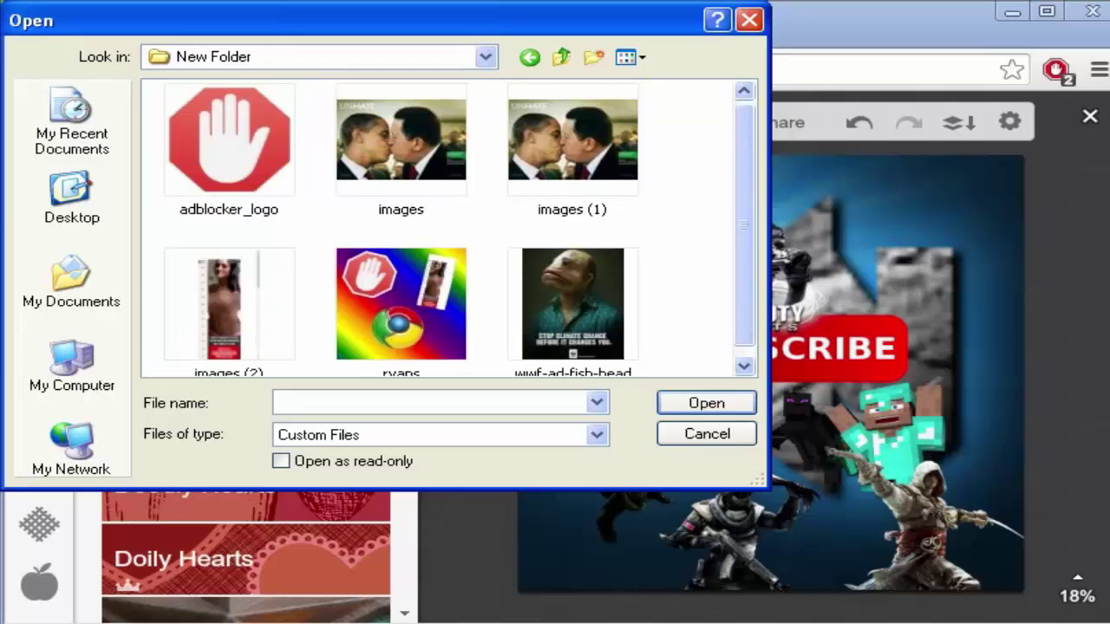
pyautogui.moveTo(745, 225); pyautogui.dragTo(744, 235)
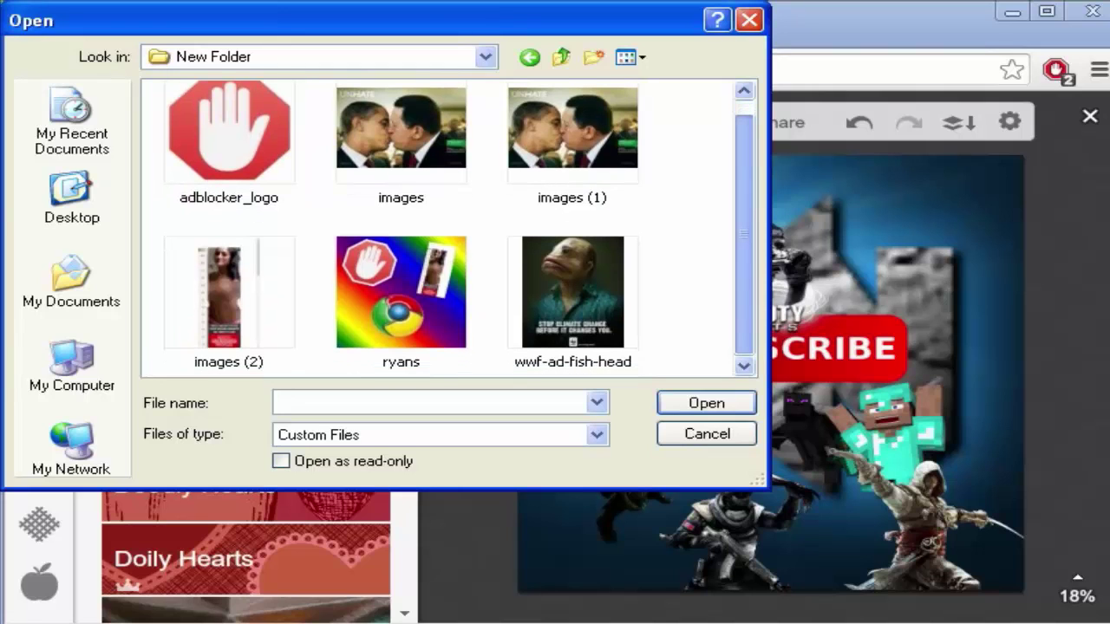
pyautogui.click(573, 299)
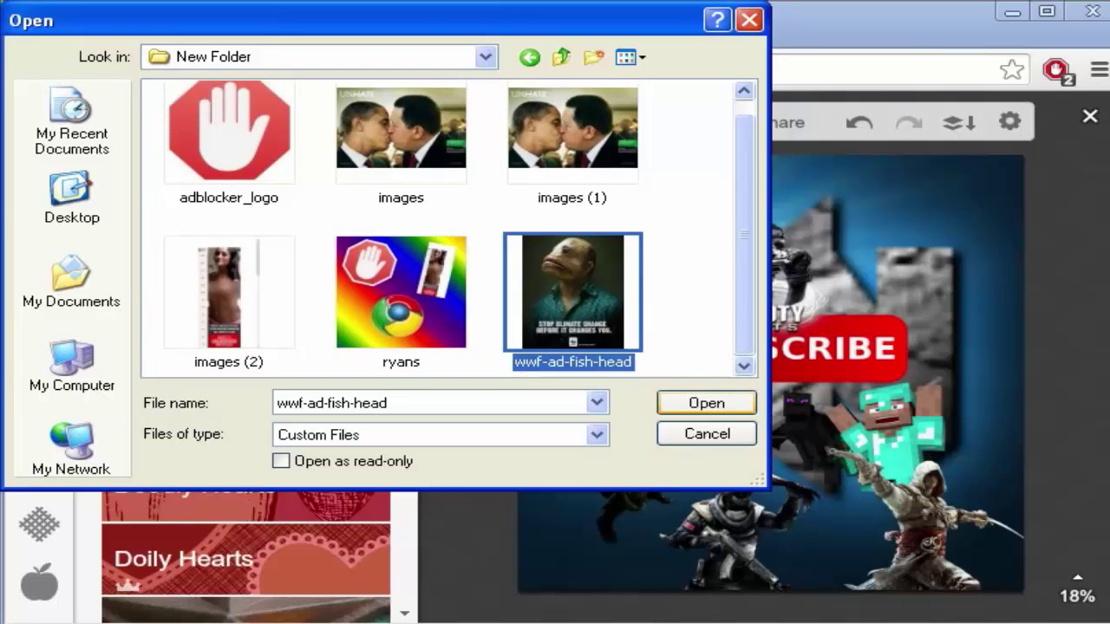
pyautogui.click(707, 403)
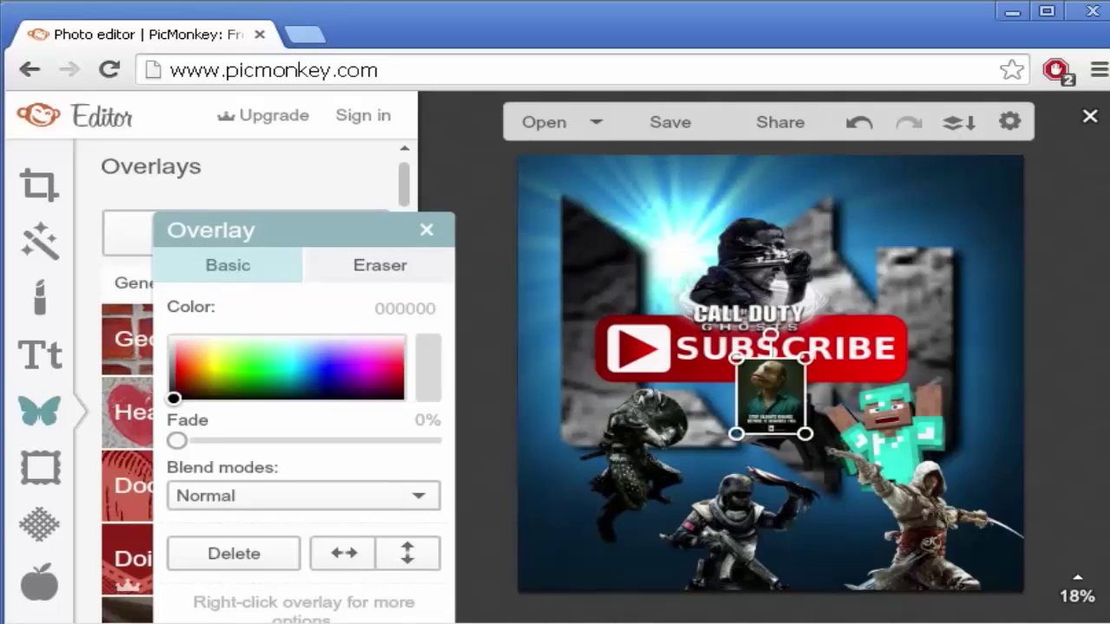
# Step: Enlarge the fish-head poster overlay to about twice its size and place it at the image's upper-left edge, above the subscribe banner
pyautogui.moveTo(771, 396); pyautogui.dragTo(622, 241)
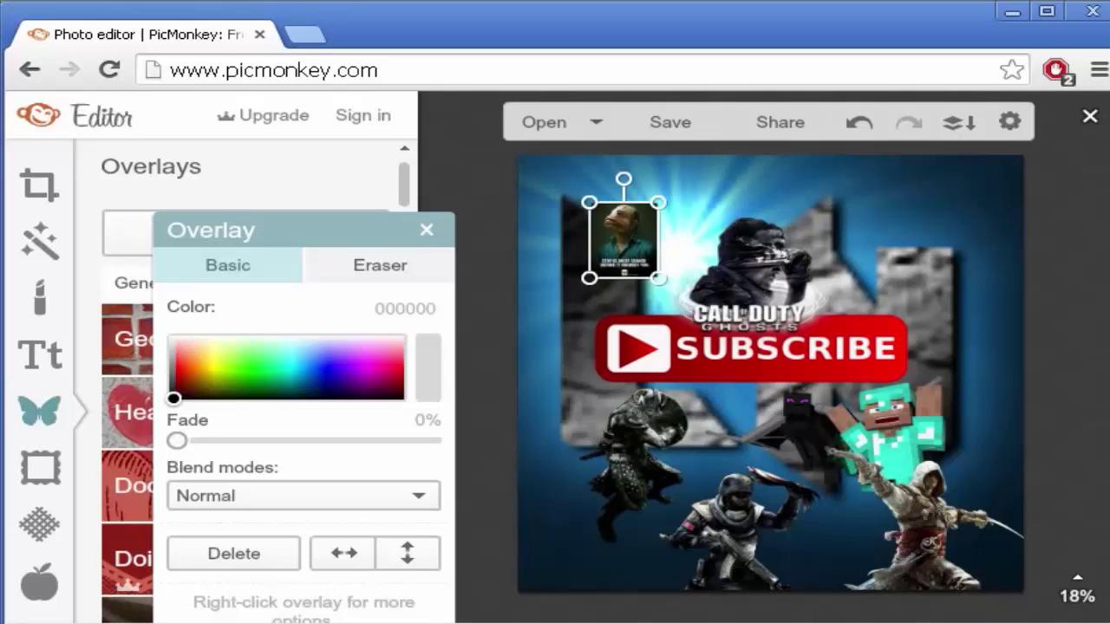
pyautogui.moveTo(590, 278); pyautogui.dragTo(520, 356)
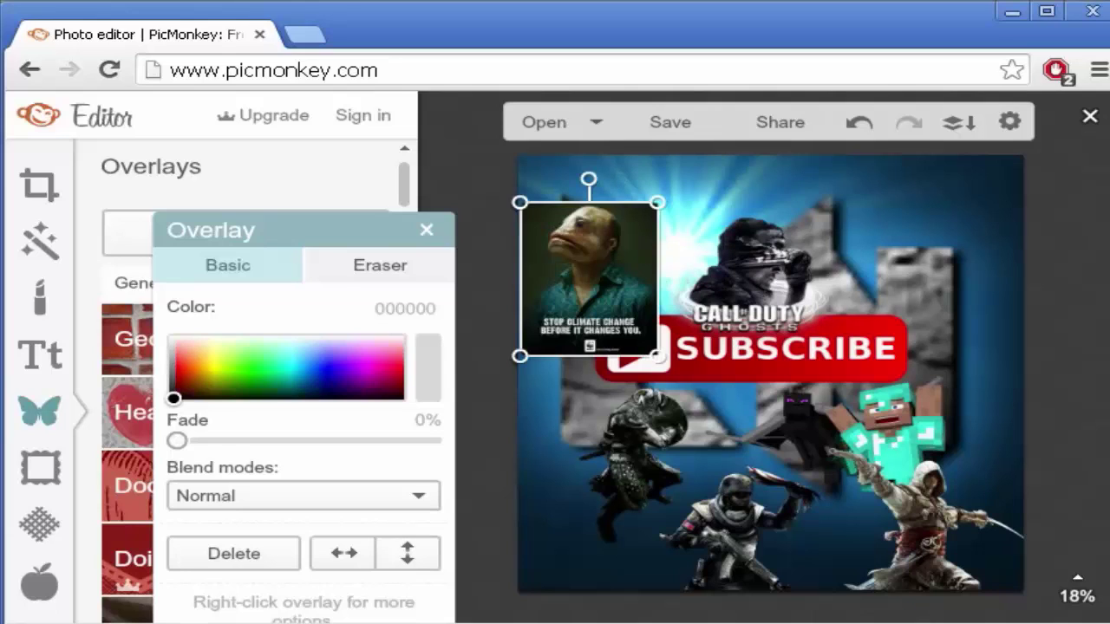
pyautogui.moveTo(590, 279); pyautogui.dragTo(594, 275)
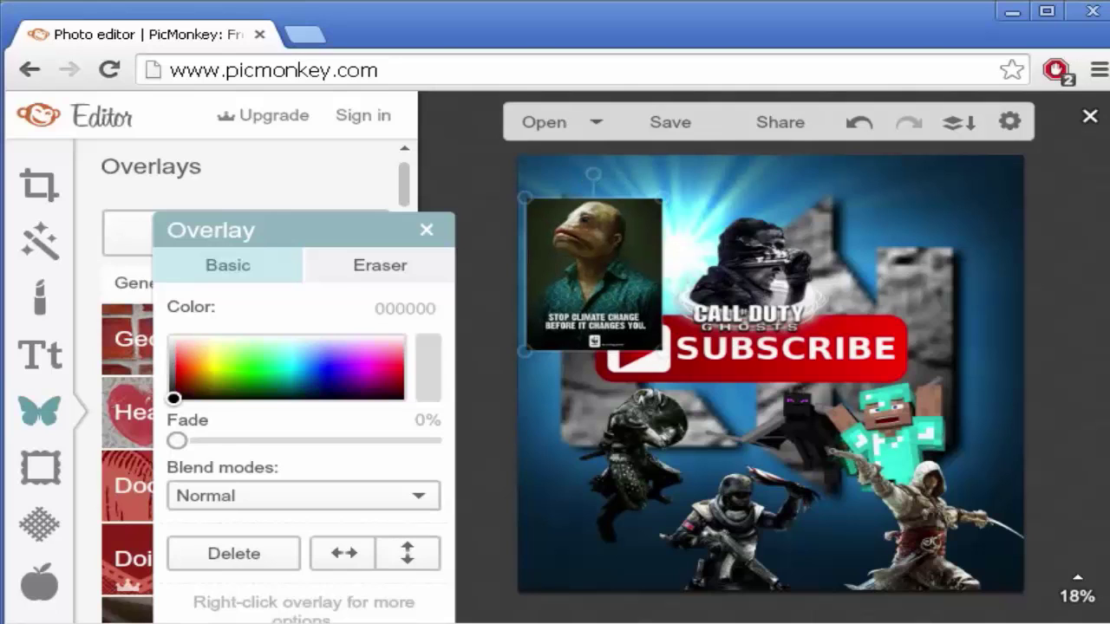
pyautogui.moveTo(657, 344); pyautogui.dragTo(680, 291)
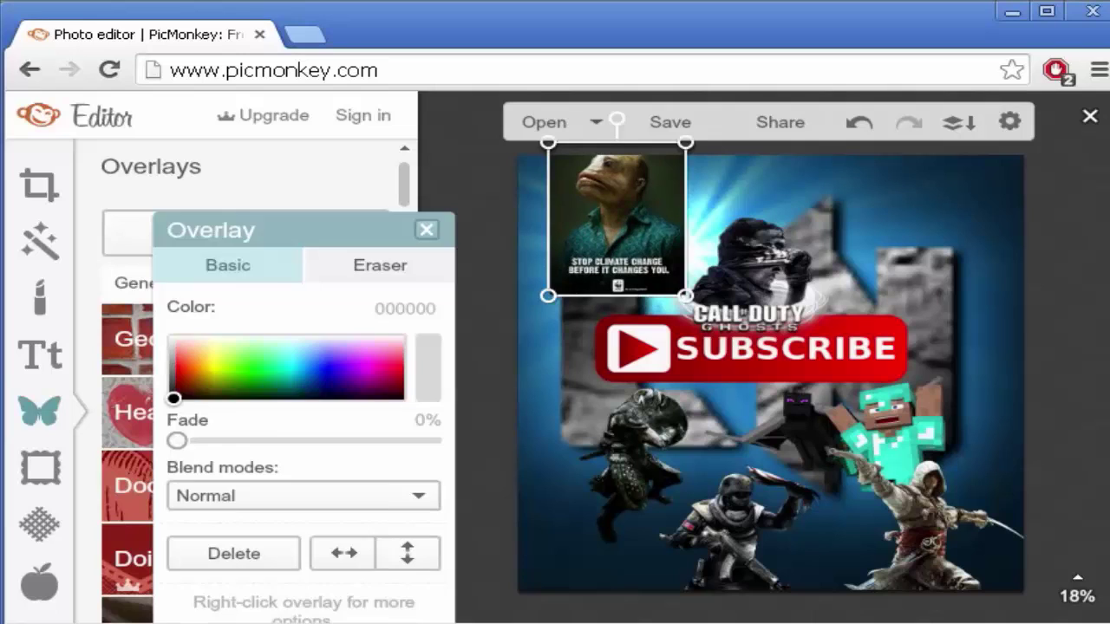
pyautogui.click(426, 230)
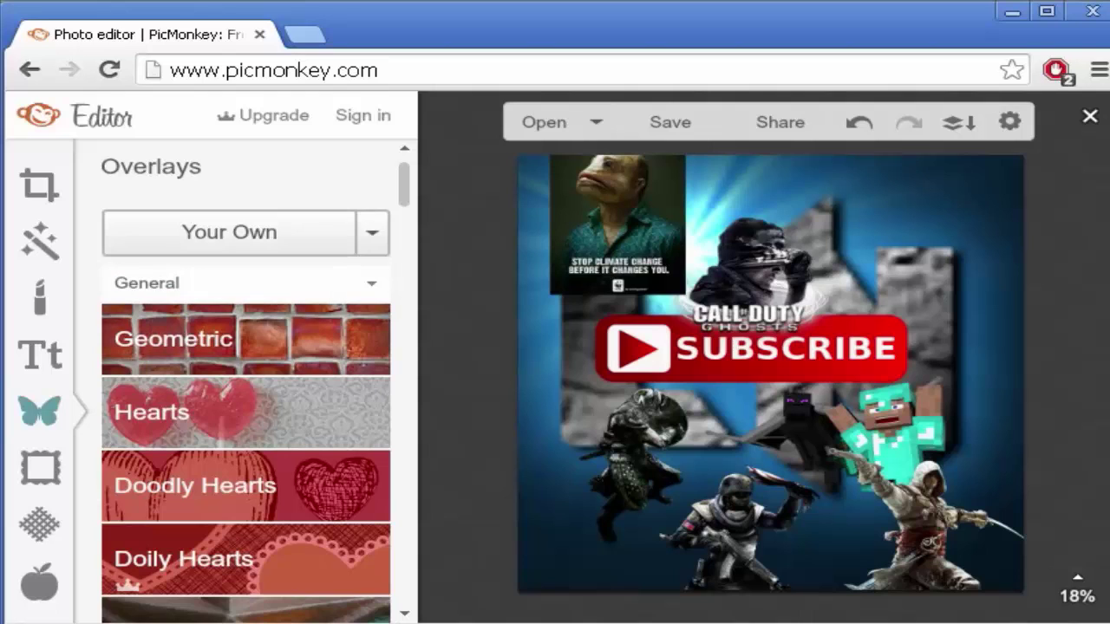
# Step: Try the 131322-xbox_cable3_350 picture from My Pictures as an enlarged overlay, and delete it from the image
pyautogui.click(229, 232)
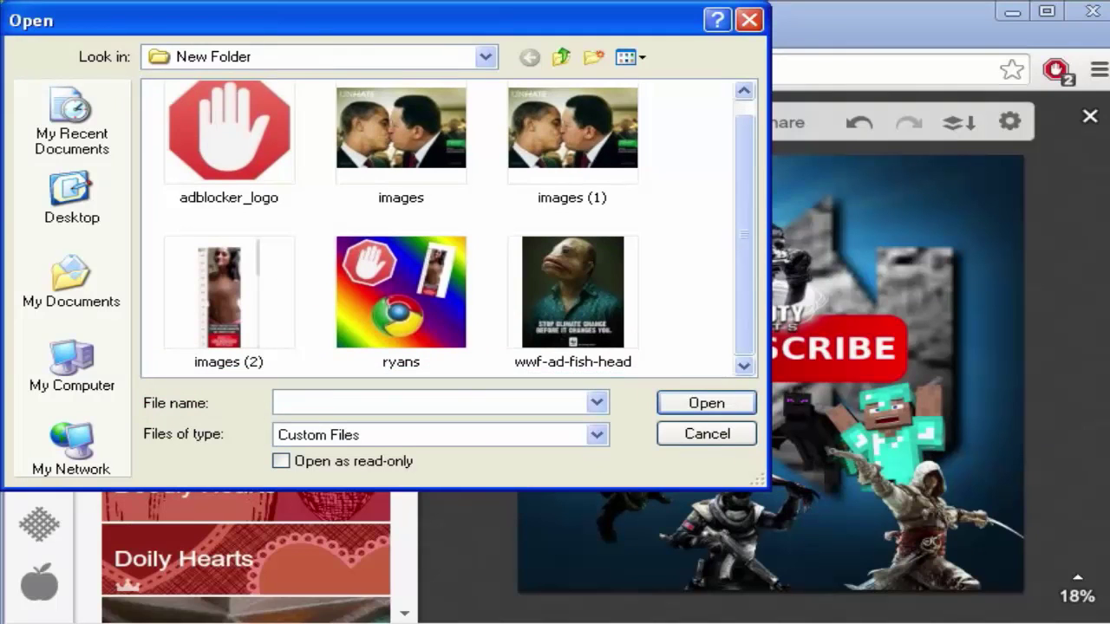
pyautogui.click(71, 287)
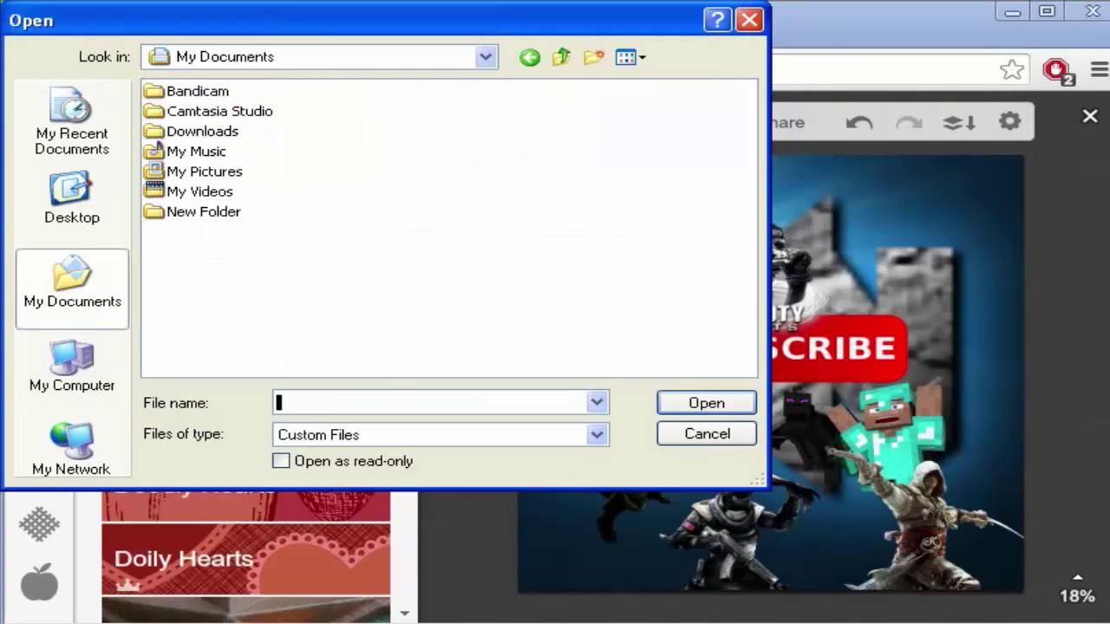
pyautogui.doubleClick(203, 170)
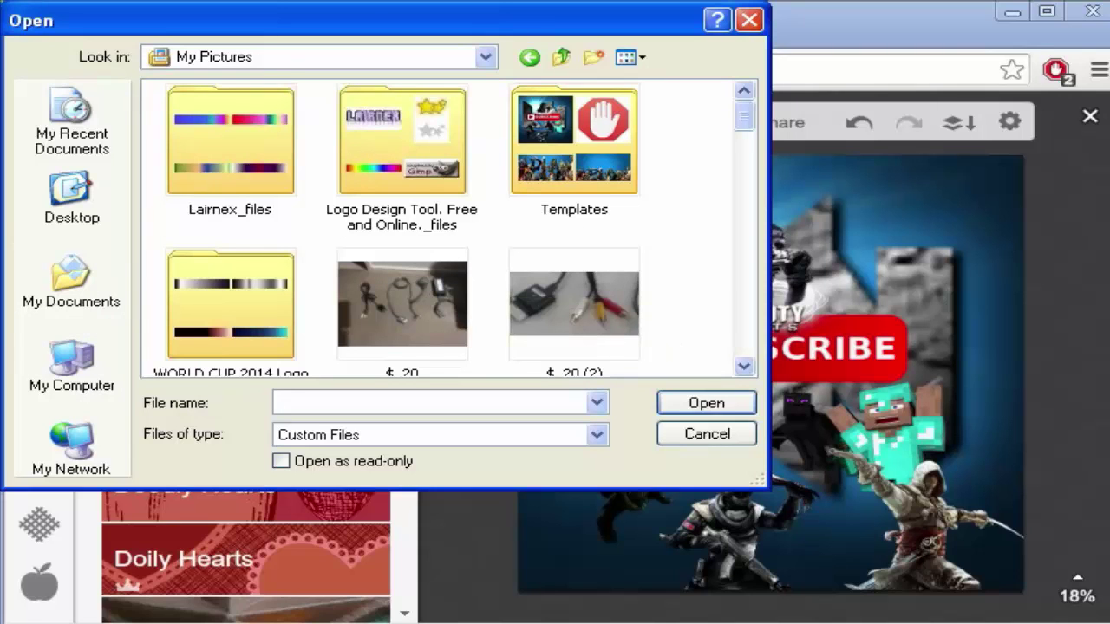
pyautogui.scroll(-10, 449, 229)
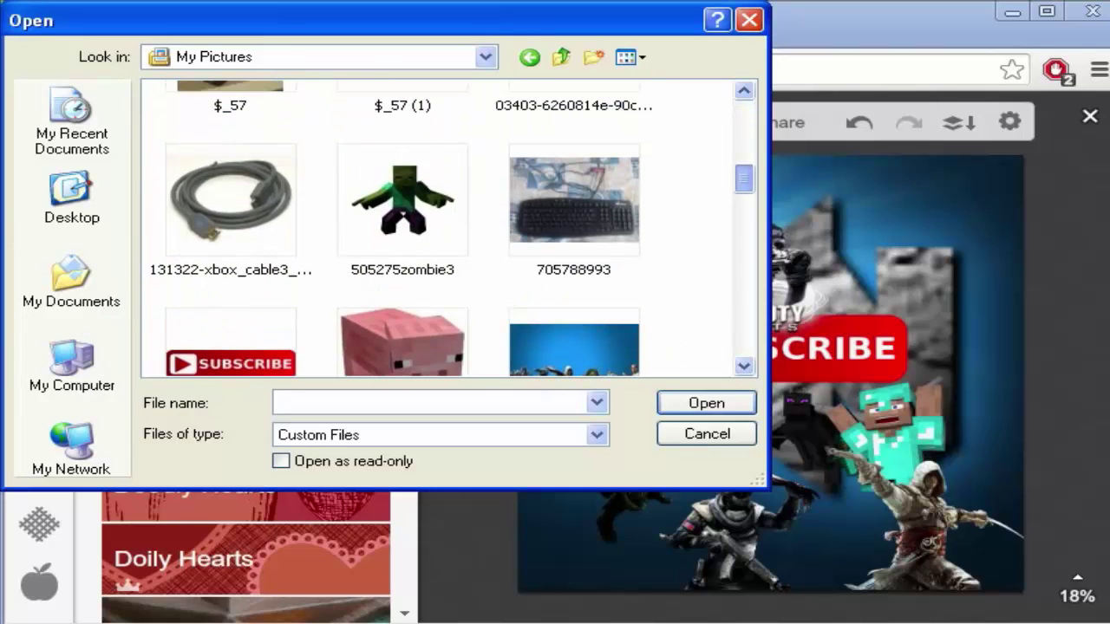
pyautogui.click(231, 201)
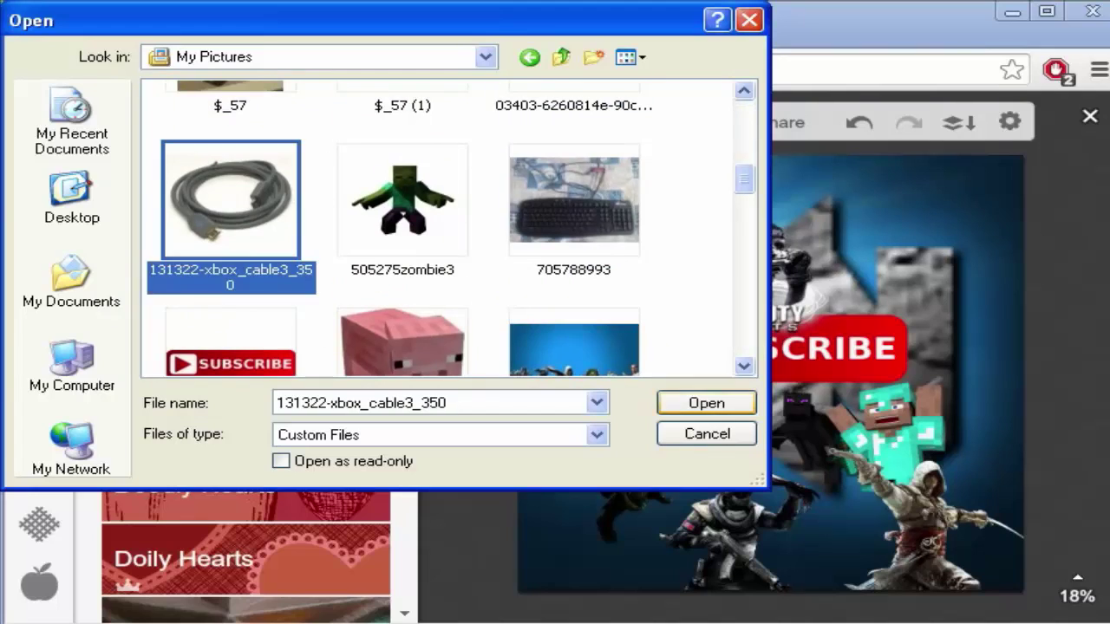
pyautogui.click(707, 403)
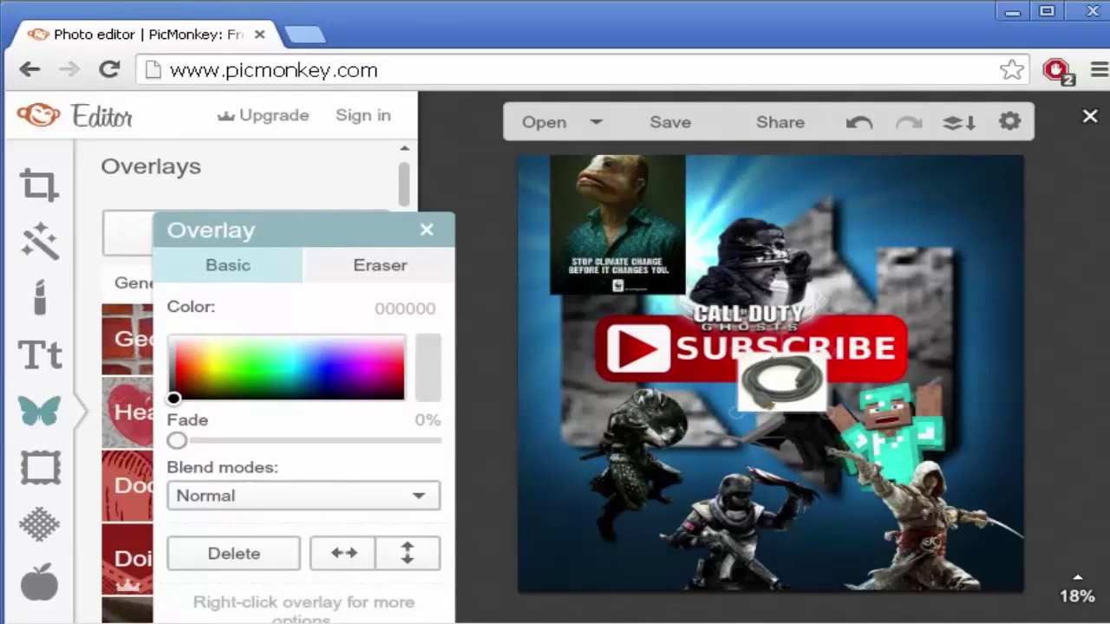
pyautogui.moveTo(738, 353); pyautogui.dragTo(686, 318)
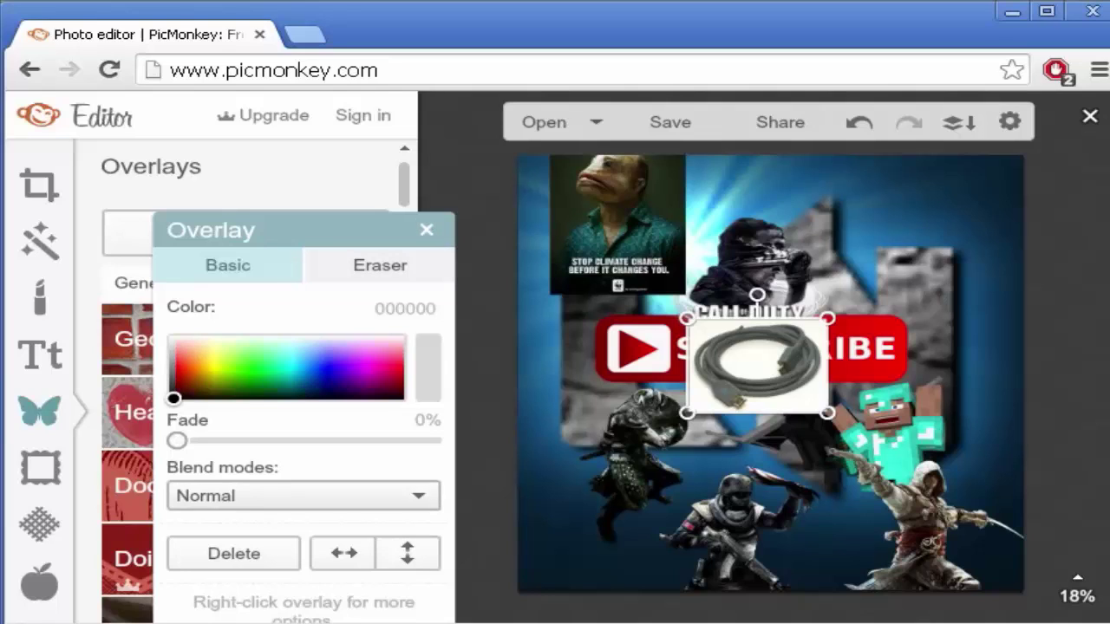
pyautogui.click(233, 554)
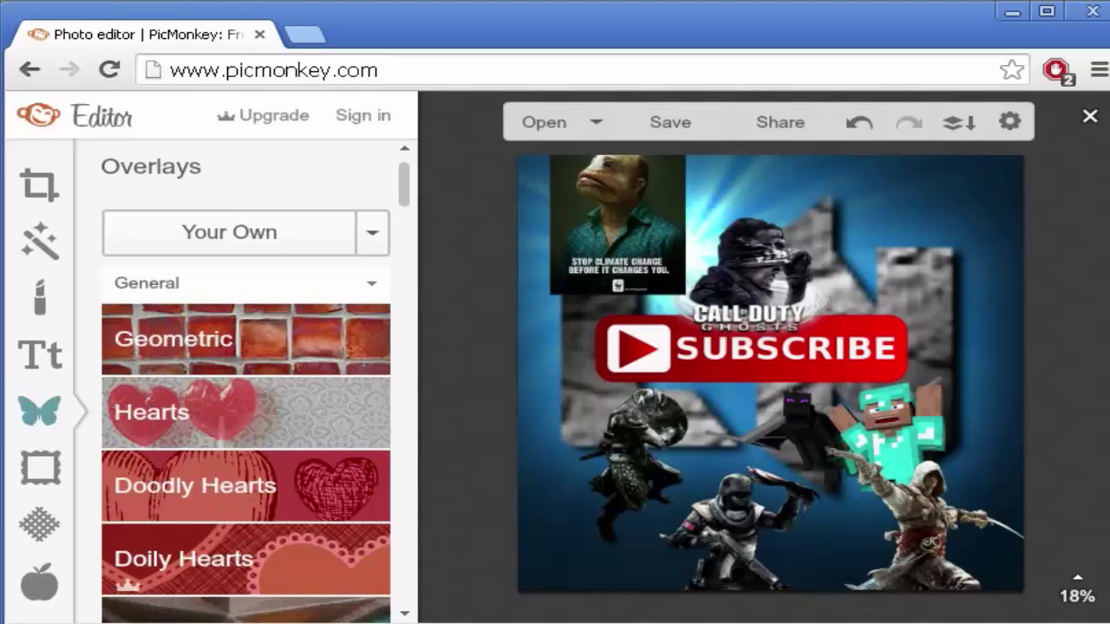
# Step: Expand the Doily Hearts overlay collection
pyautogui.click(183, 558)
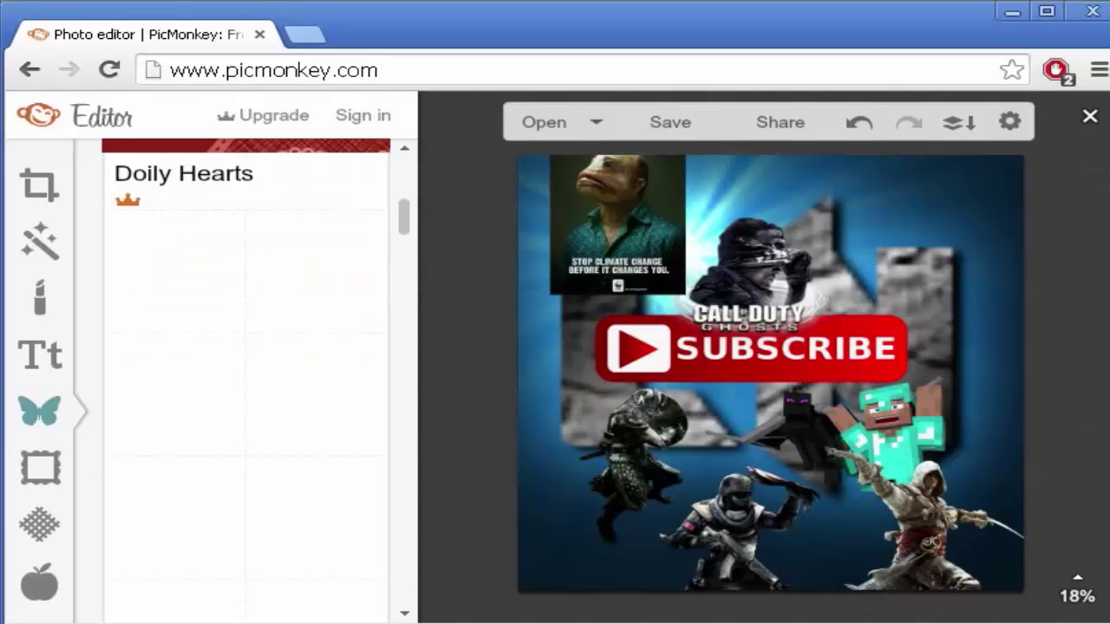